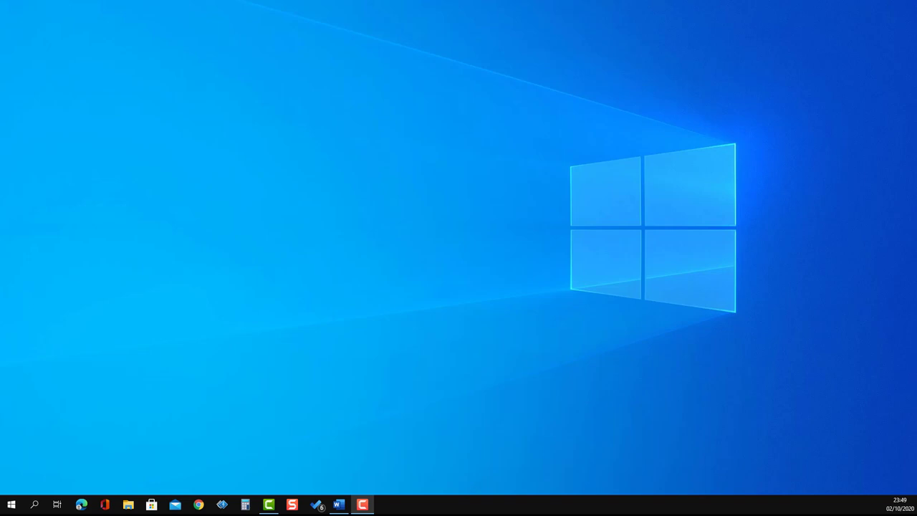
# - Search Windows for "snip" and launch Snip & Sketch
pyautogui.click(36, 506)
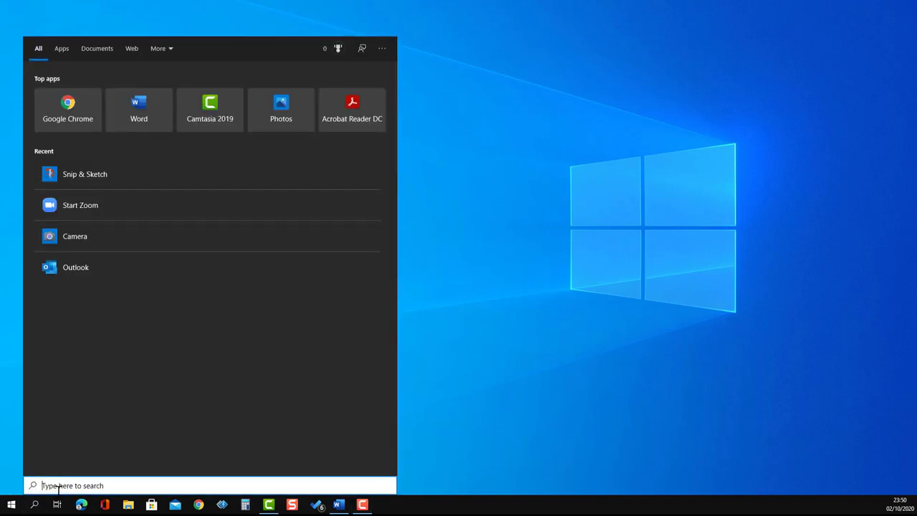
pyautogui.write('snip')
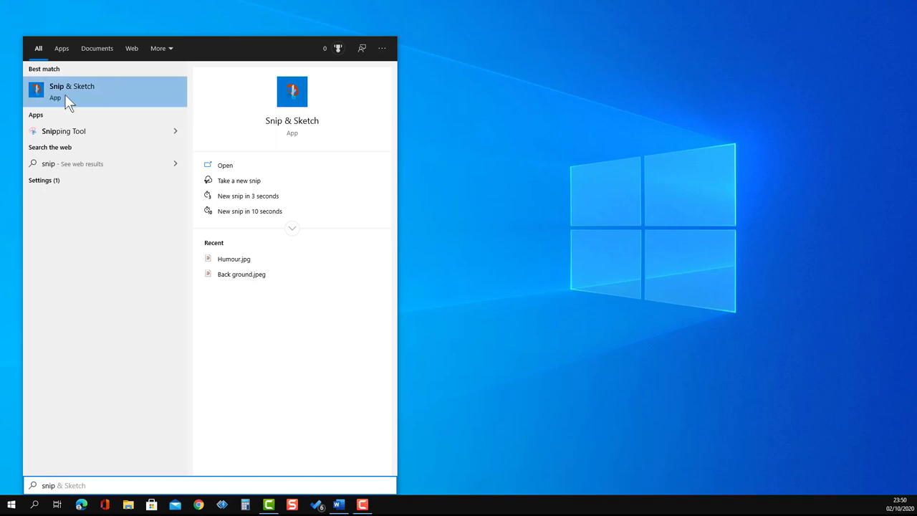
pyautogui.click(69, 98)
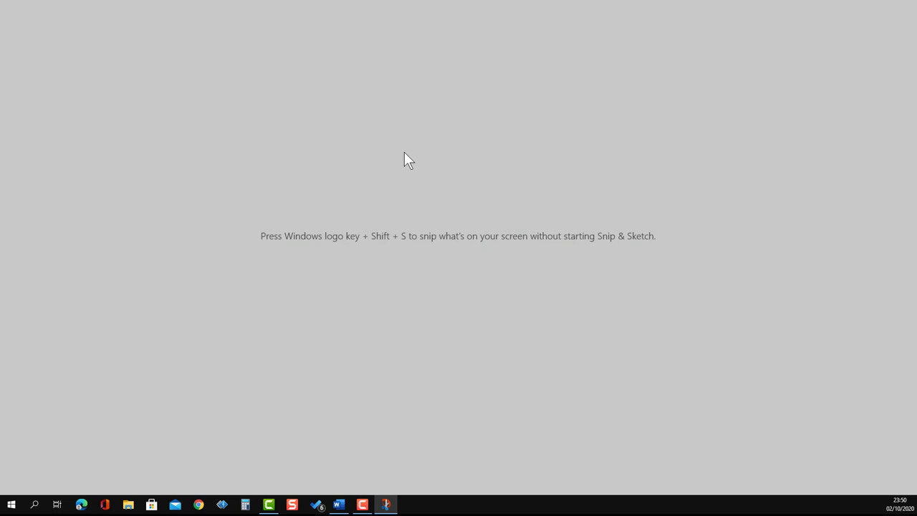
# - Pin the running Snip & Sketch app to the taskbar
pyautogui.rightClick(388, 506)
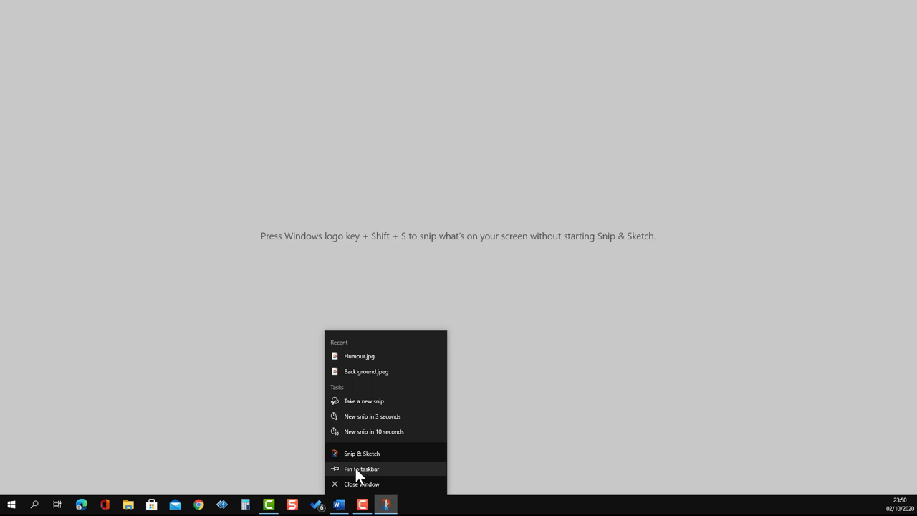
pyautogui.click(355, 468)
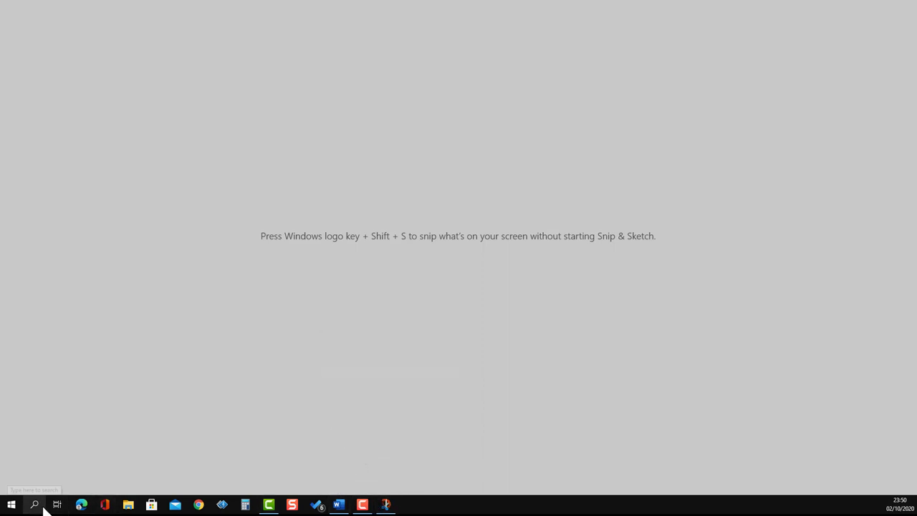
pyautogui.moveTo(390, 508)
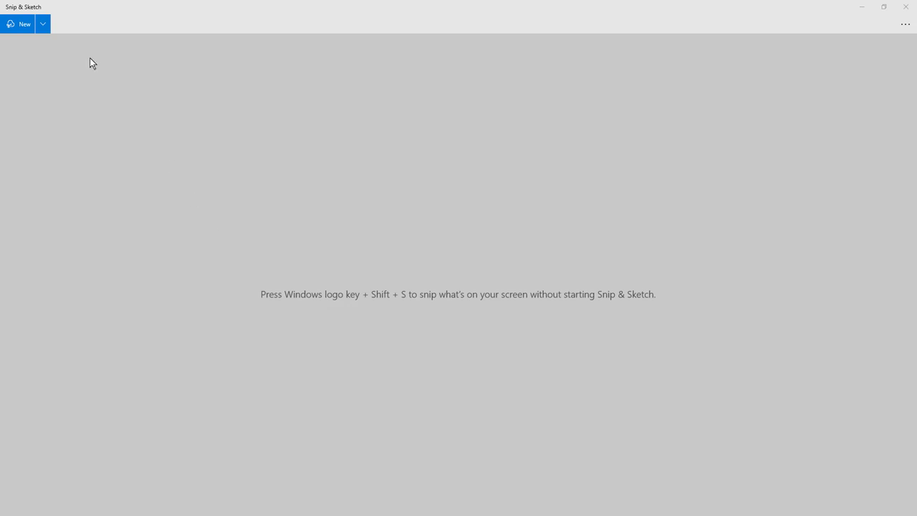
# - Take a rectangular snip and a freeform snip of the desktop, closing each capture without saving
pyautogui.click(14, 25)
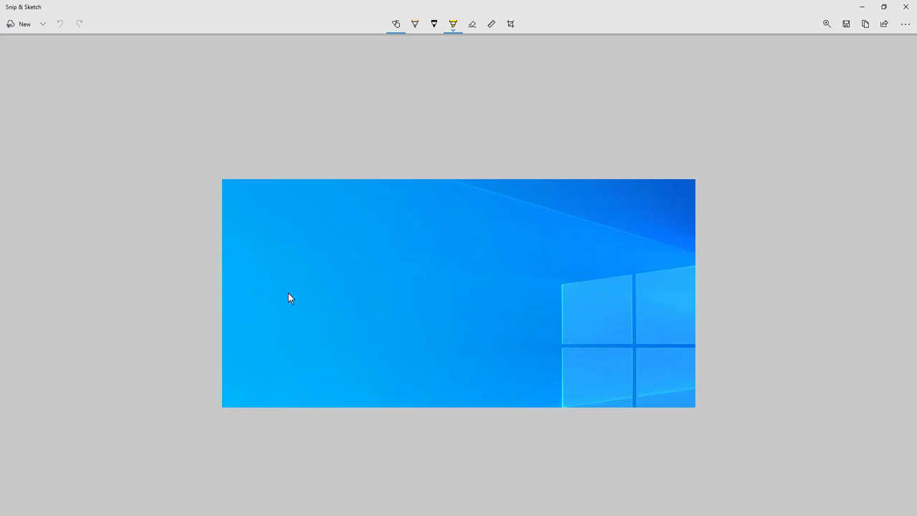
pyautogui.click(906, 6)
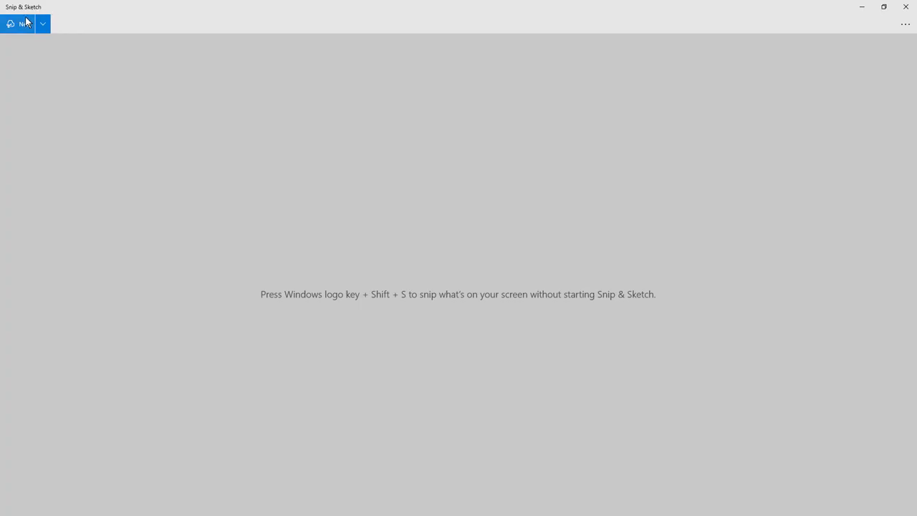
pyautogui.click(22, 21)
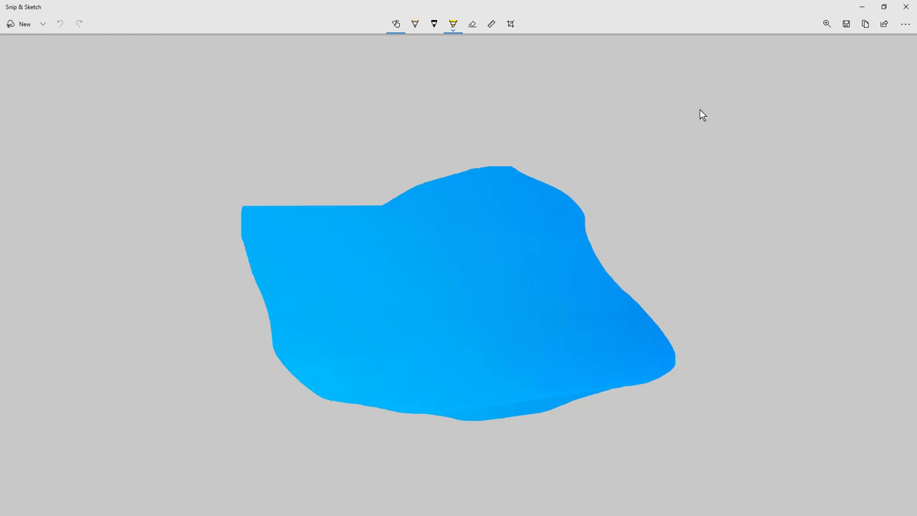
pyautogui.click(905, 7)
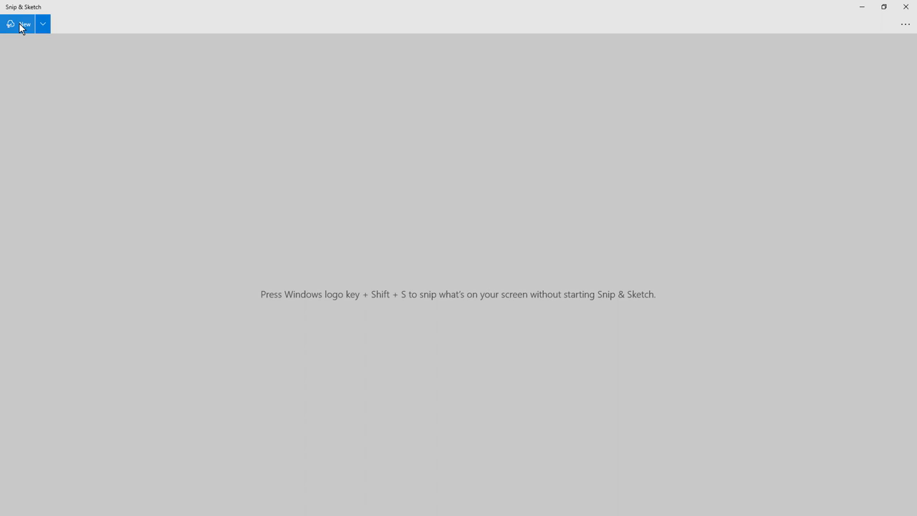
# - Capture the desktop with a window snip, and open the screen snipping overlay once more and dismiss it
pyautogui.click(23, 24)
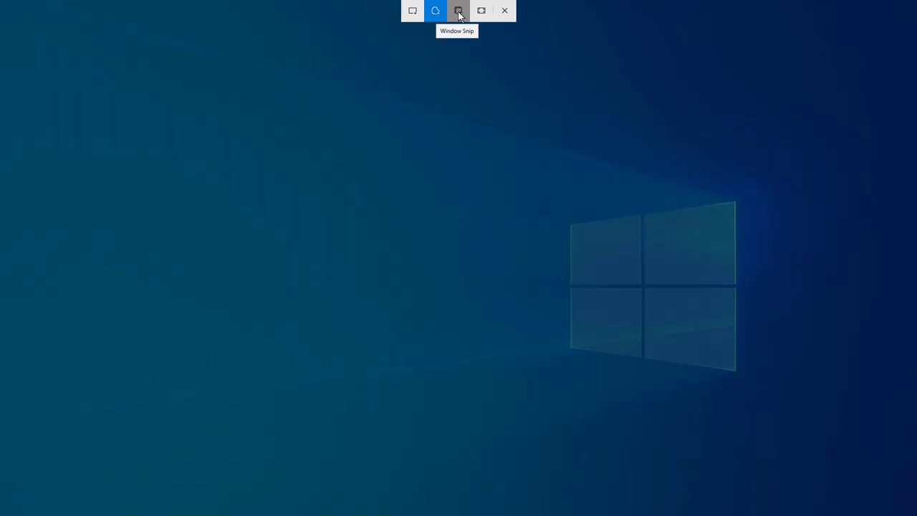
pyautogui.click(459, 11)
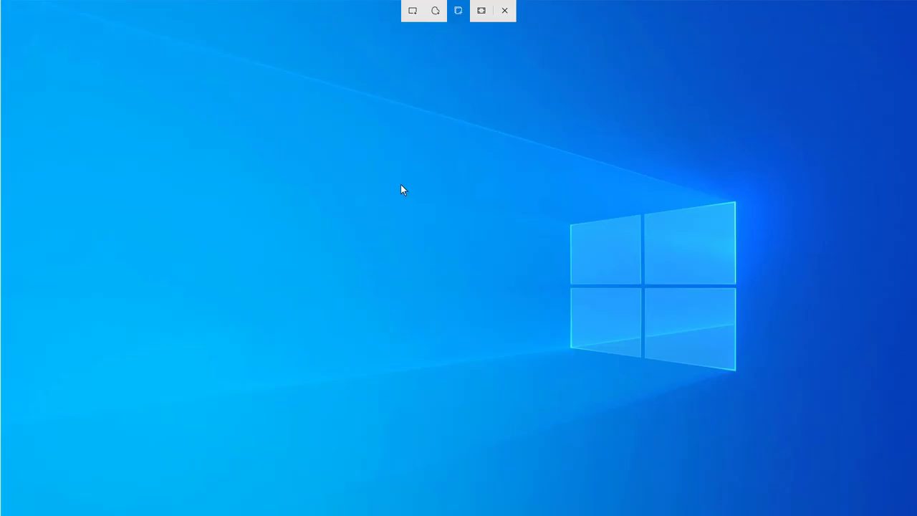
pyautogui.click(401, 186)
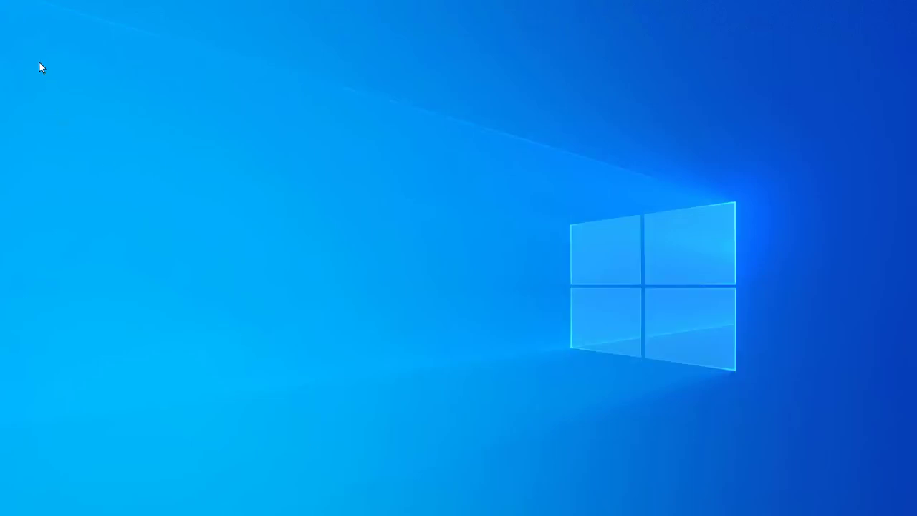
pyautogui.press('super+shift+s')
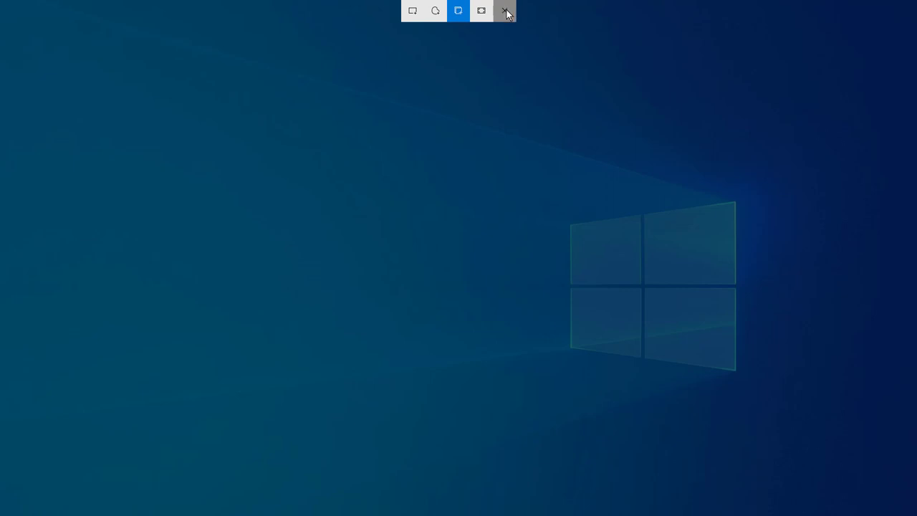
pyautogui.click(507, 13)
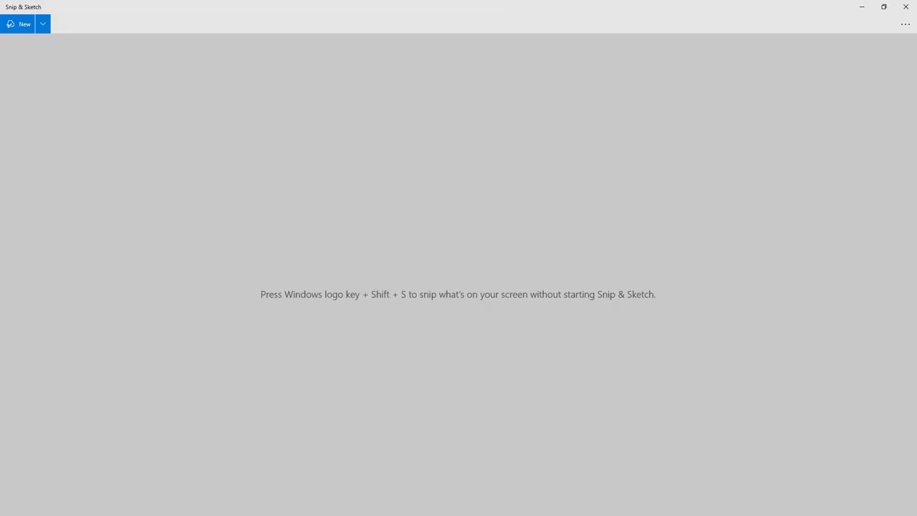
# - Take a new rectangular snip covering most of the desktop wallpaper, including the Windows logo
pyautogui.click(14, 26)
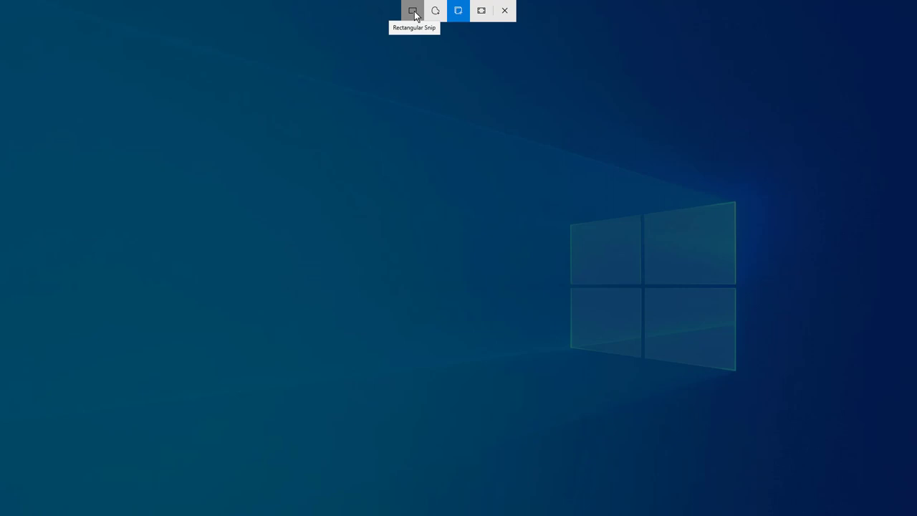
pyautogui.click(414, 11)
pyautogui.moveTo(94, 62); pyautogui.dragTo(833, 480)
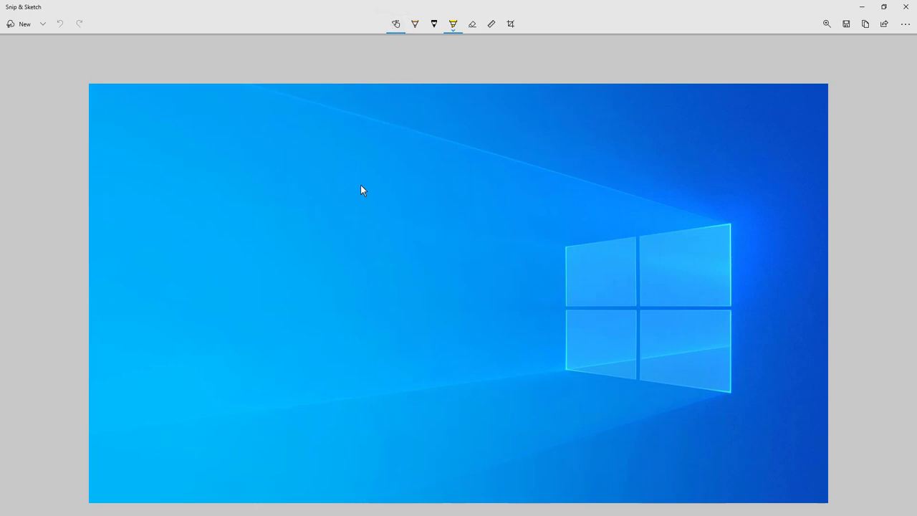
# - Draw a looping orange ballpoint stroke on the left part of the snip and a dark pencil squiggle near its middle
pyautogui.click(418, 29)
pyautogui.moveTo(356, 137)
pyautogui.mouseDown()
pyautogui.moveTo(275, 222)
pyautogui.moveTo(223, 136)
pyautogui.mouseUp()
pyautogui.moveTo(286, 247)
pyautogui.mouseDown()
pyautogui.moveTo(241, 291)
pyautogui.moveTo(214, 260)
pyautogui.mouseUp()
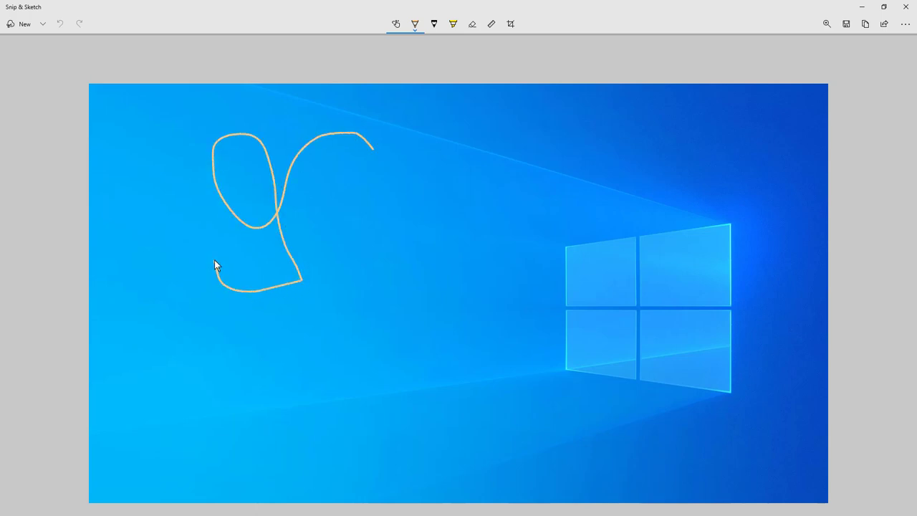
pyautogui.click(435, 24)
pyautogui.moveTo(458, 156)
pyautogui.mouseDown()
pyautogui.moveTo(420, 241)
pyautogui.moveTo(530, 156)
pyautogui.mouseUp()
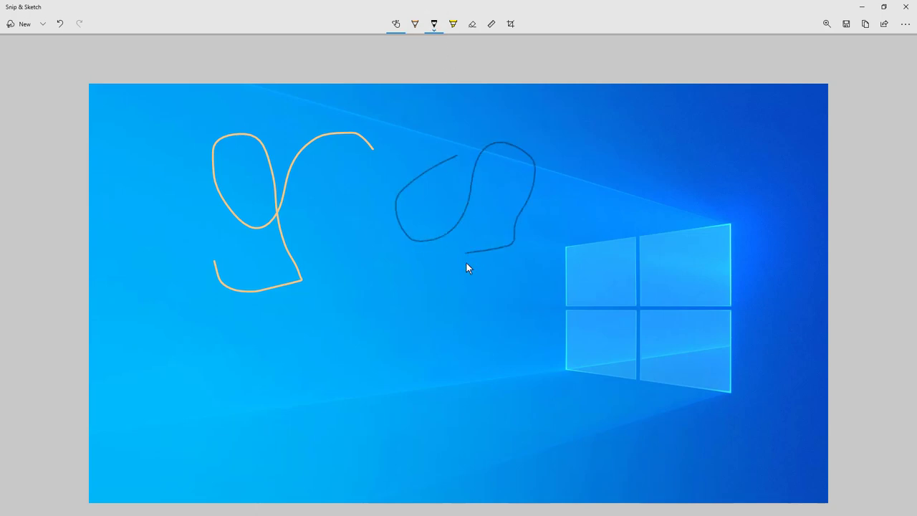
# - Draw a looping green highlighter stroke across the pencil squiggle in the snip
pyautogui.click(454, 26)
pyautogui.moveTo(566, 126); pyautogui.dragTo(502, 137)
pyautogui.moveTo(483, 187); pyautogui.dragTo(350, 180)
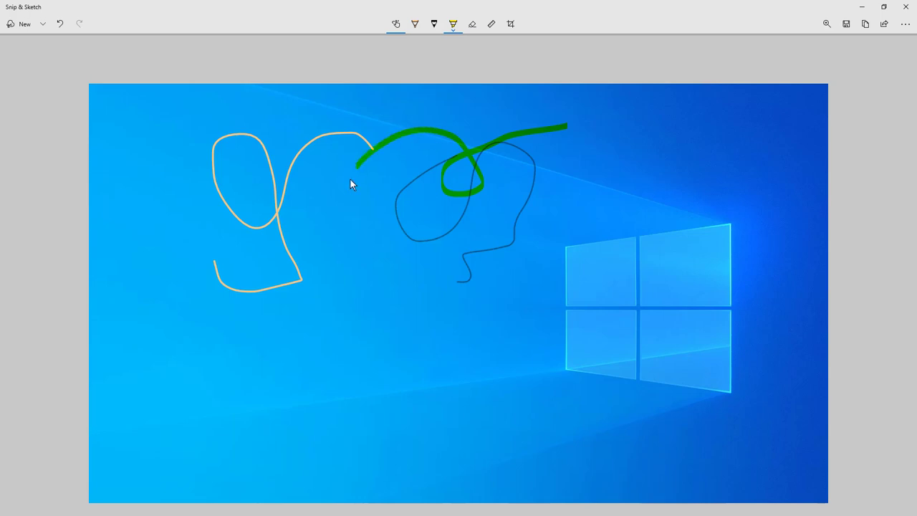
pyautogui.moveTo(432, 180); pyautogui.dragTo(478, 239)
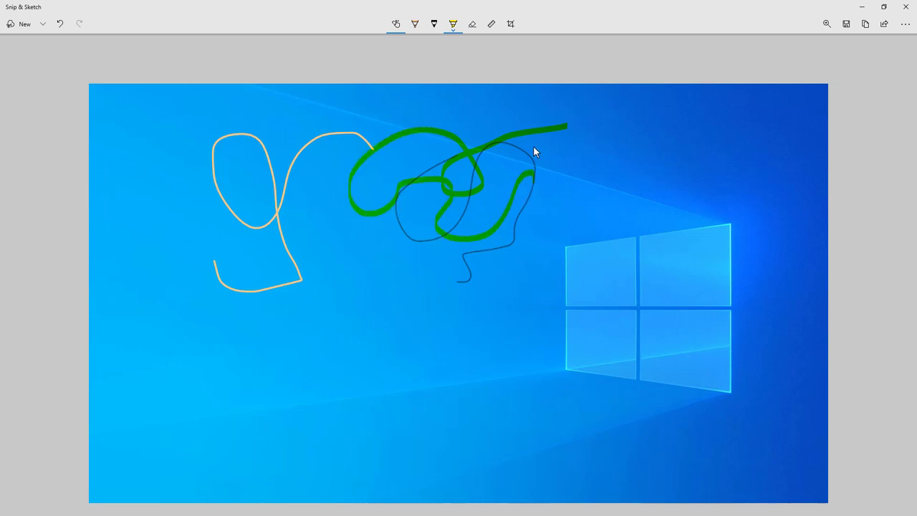
# - Erase the highlighter, pencil and ballpoint strokes from the snip
pyautogui.click(473, 25)
pyautogui.moveTo(493, 141); pyautogui.dragTo(459, 183)
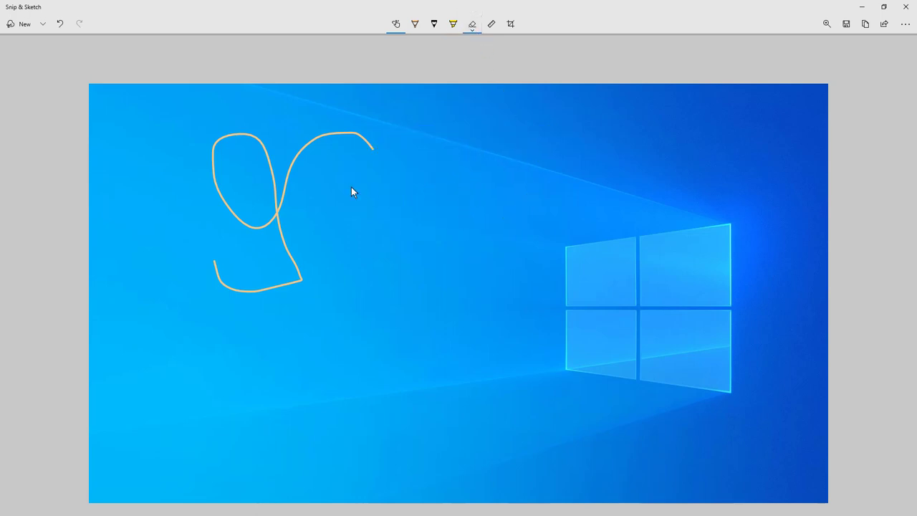
pyautogui.moveTo(296, 162); pyautogui.dragTo(283, 170)
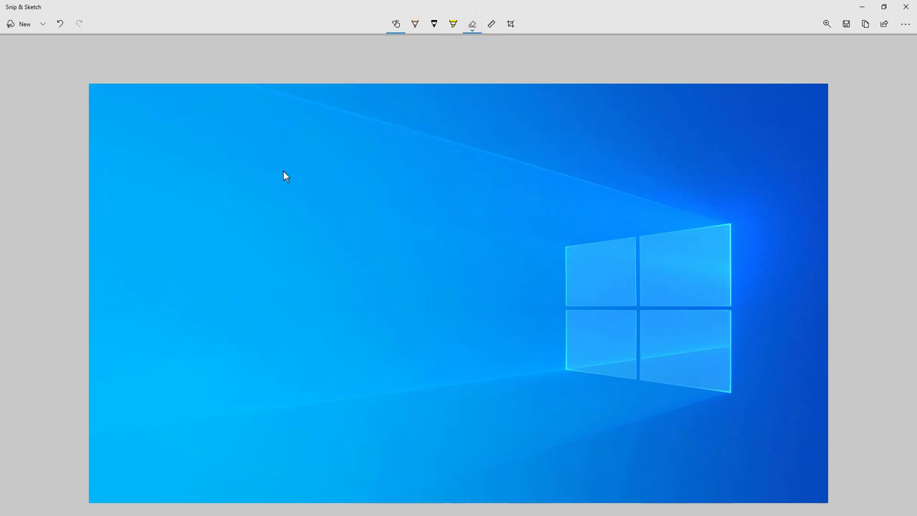
# - Show the ruler and draw a straight horizontal ballpoint line along its upper edge
pyautogui.click(492, 26)
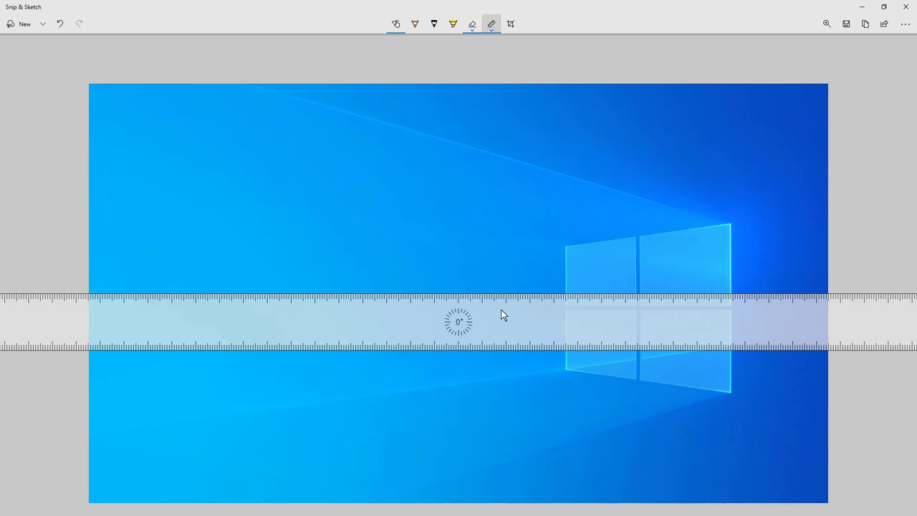
pyautogui.click(419, 30)
pyautogui.moveTo(174, 291); pyautogui.dragTo(663, 292)
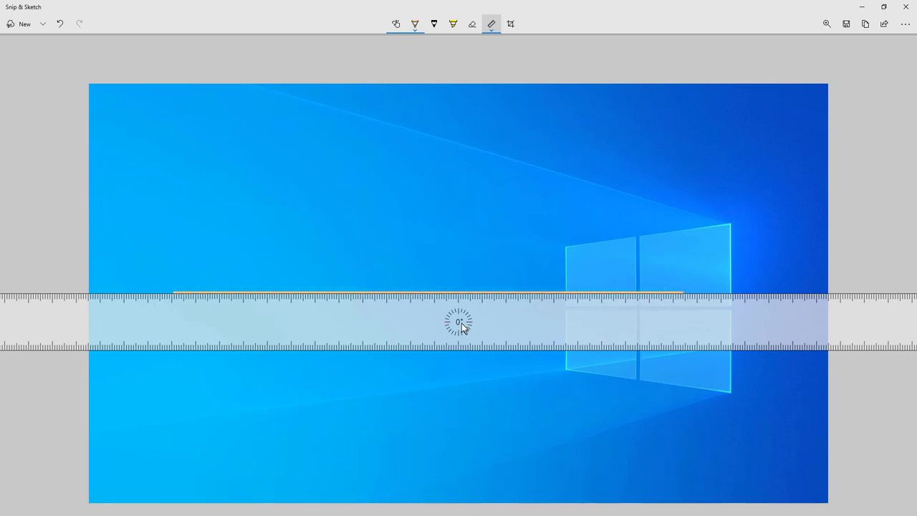
# - Rotate the ruler to 25° and draw a straight pencil line along its upper edge
pyautogui.scroll(-1, 461, 322)
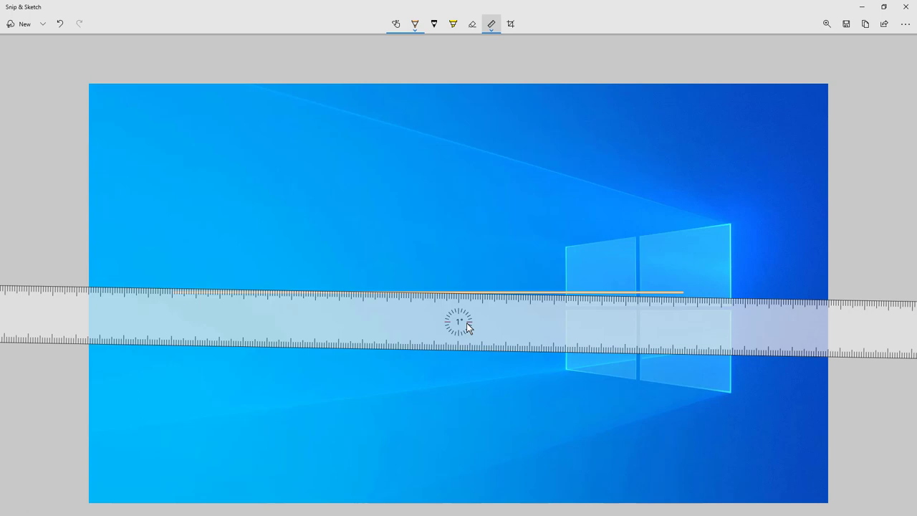
pyautogui.scroll(-18, 468, 327)
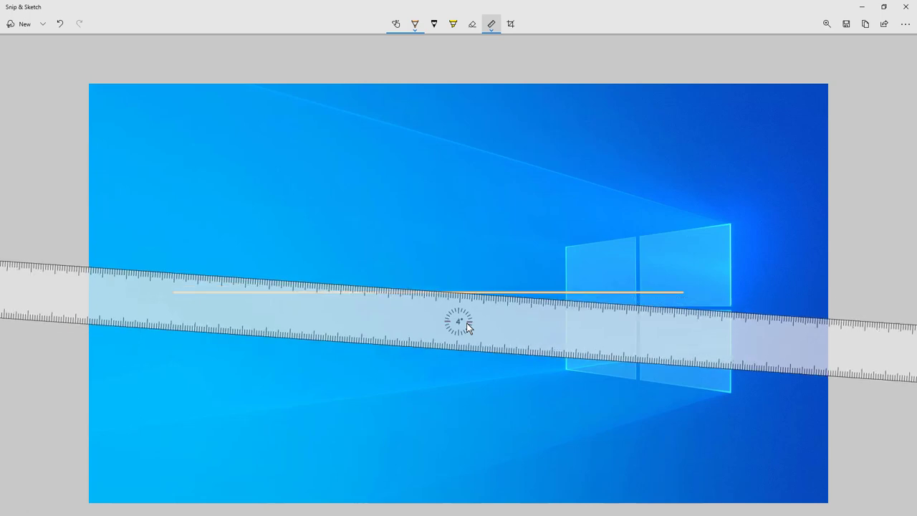
pyautogui.scroll(-6, 468, 326)
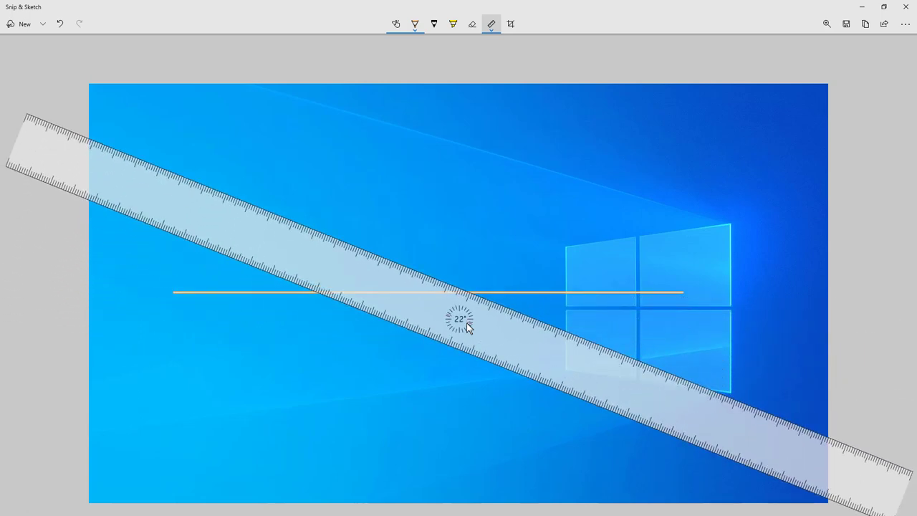
pyautogui.click(439, 25)
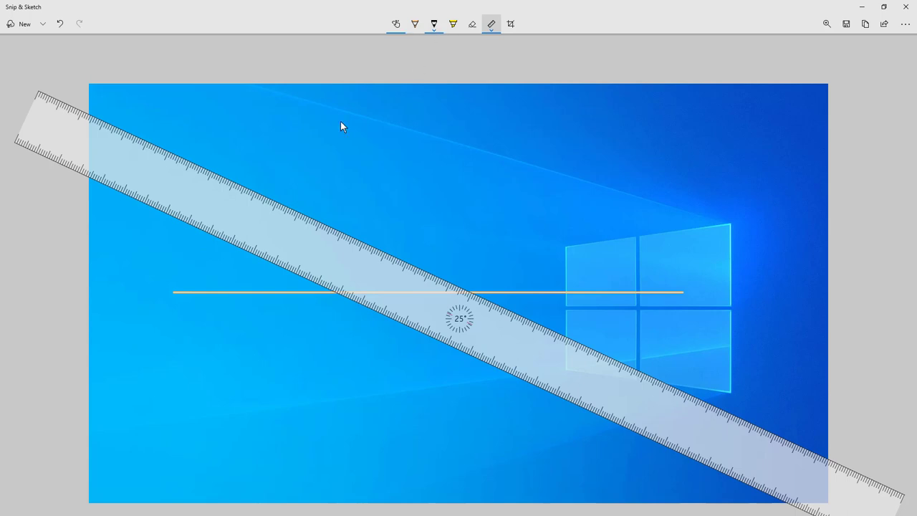
pyautogui.moveTo(309, 226); pyautogui.dragTo(674, 387)
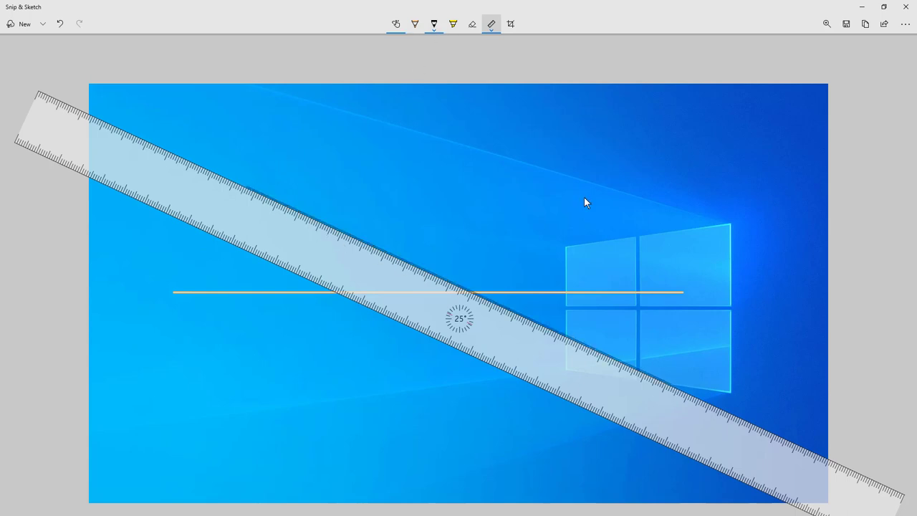
# - Switch the ruler to the protractor and trace a full 360° circle around it with the ballpoint pen
pyautogui.click(491, 29)
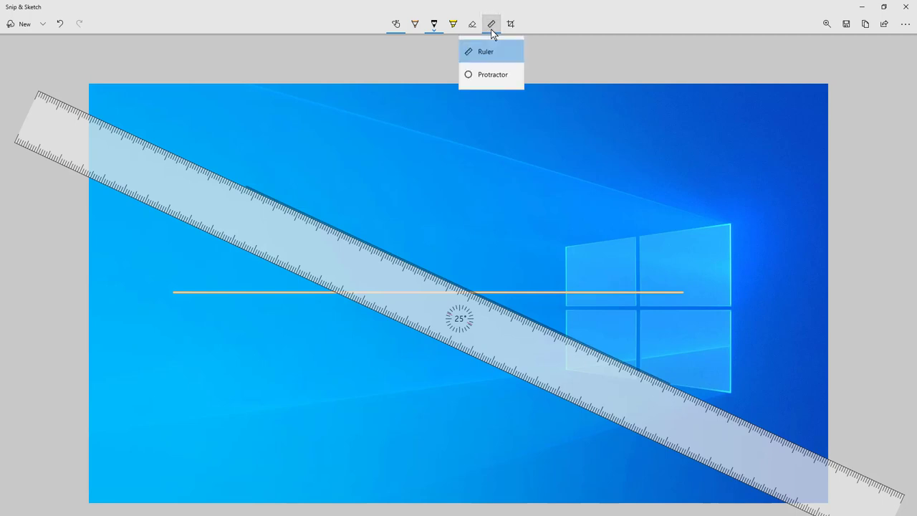
pyautogui.click(492, 75)
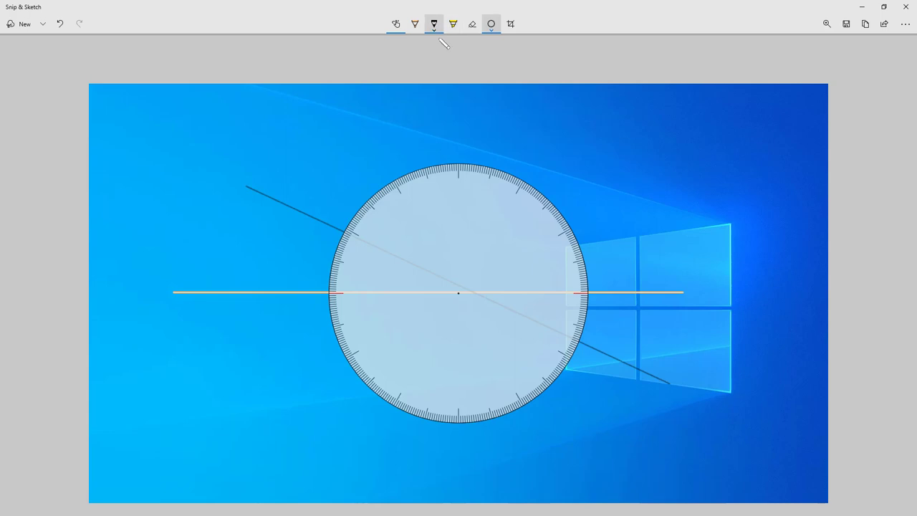
pyautogui.click(415, 23)
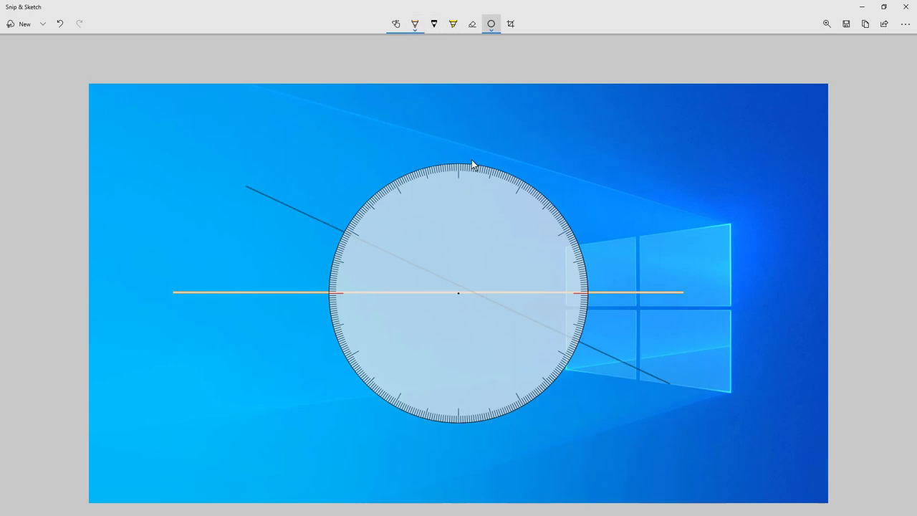
pyautogui.moveTo(470, 162)
pyautogui.mouseDown()
pyautogui.moveTo(387, 186)
pyautogui.moveTo(331, 306)
pyautogui.moveTo(445, 416)
pyautogui.moveTo(578, 362)
pyautogui.moveTo(574, 245)
pyautogui.moveTo(518, 189)
pyautogui.moveTo(462, 180)
pyautogui.mouseUp()
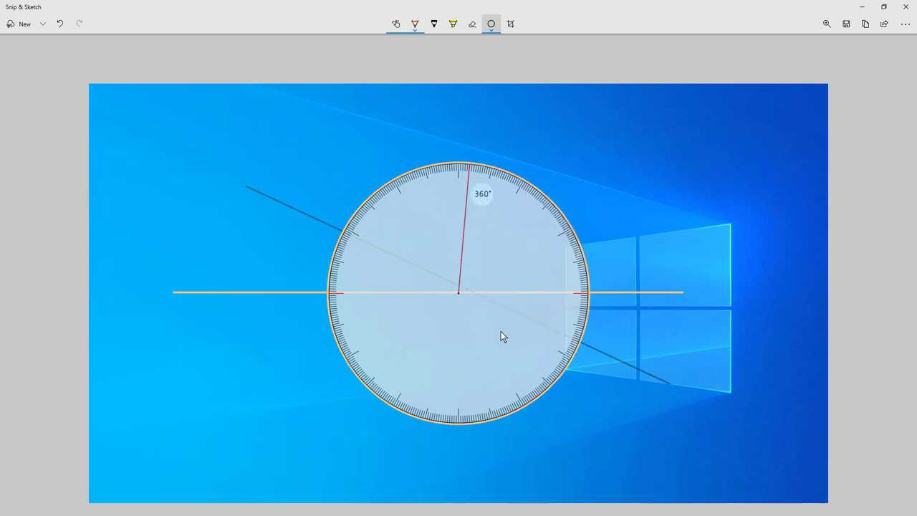
# - Move the protractor right until its centre sits near the first circle's right edge and trace a second ballpoint circle of about 359° around it
pyautogui.moveTo(482, 313)
pyautogui.mouseDown()
pyautogui.moveTo(455, 355)
pyautogui.moveTo(645, 361)
pyautogui.moveTo(662, 317)
pyautogui.moveTo(615, 315)
pyautogui.mouseUp()
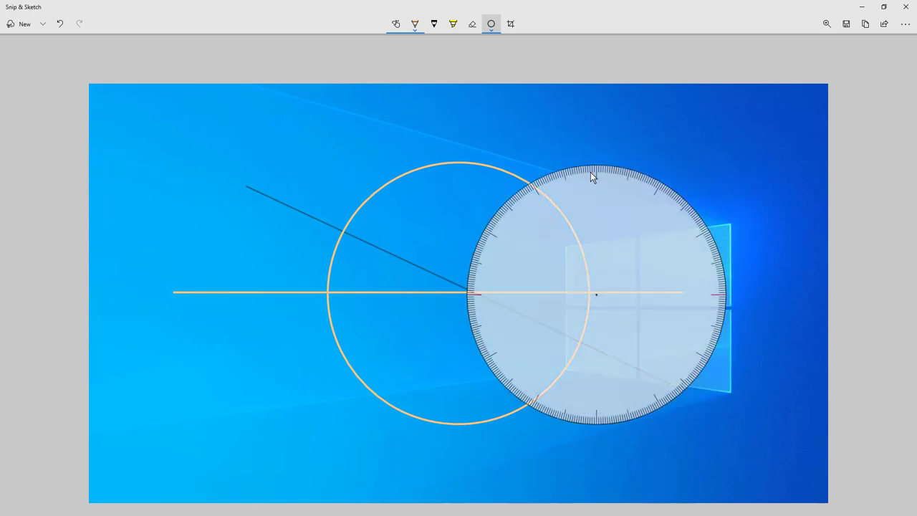
pyautogui.moveTo(582, 164)
pyautogui.mouseDown()
pyautogui.moveTo(431, 268)
pyautogui.moveTo(640, 428)
pyautogui.moveTo(697, 250)
pyautogui.moveTo(638, 172)
pyautogui.moveTo(583, 169)
pyautogui.mouseUp()
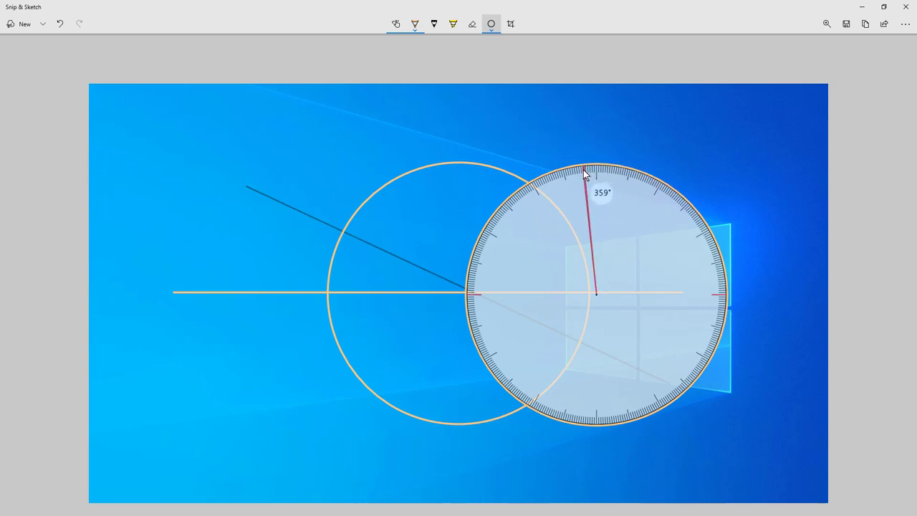
# - Crop the snip by trimming its upper-left corner to just outside the horizontal line's left end and its lower-right corner slightly inward
pyautogui.click(511, 27)
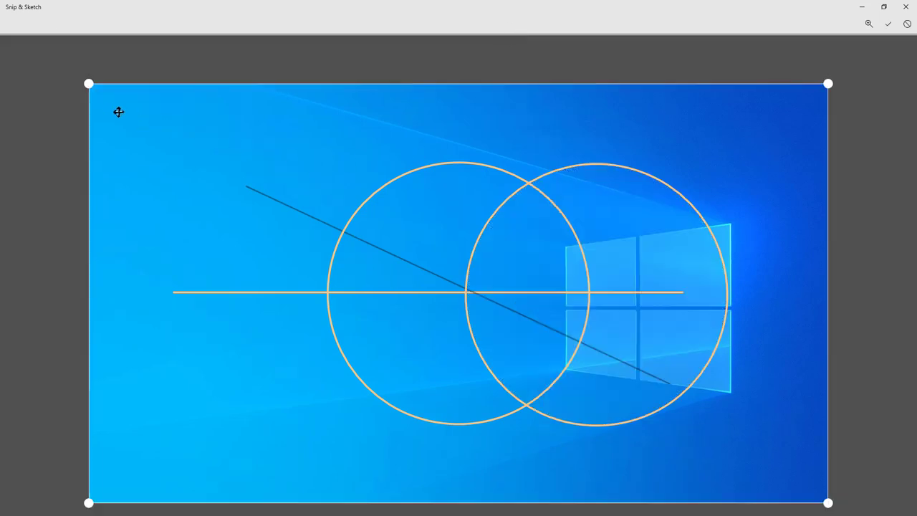
pyautogui.moveTo(89, 84); pyautogui.dragTo(168, 136)
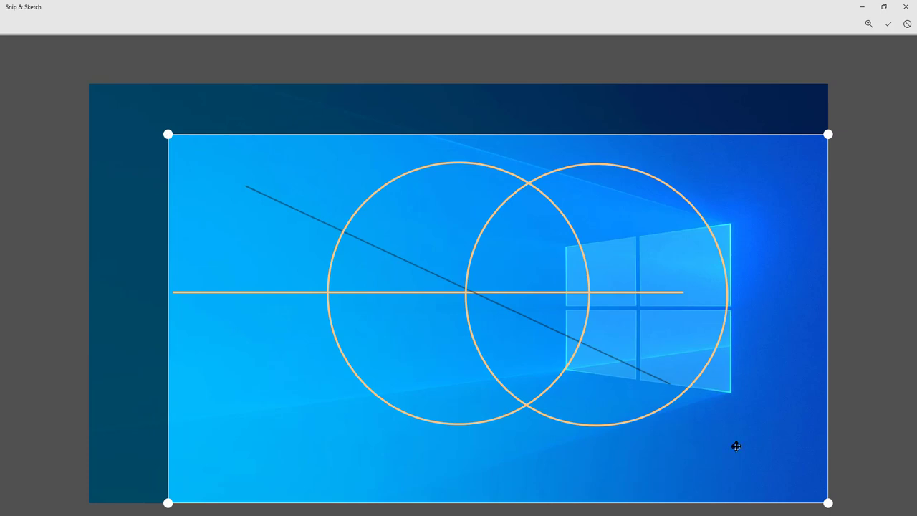
pyautogui.moveTo(828, 502); pyautogui.dragTo(811, 486)
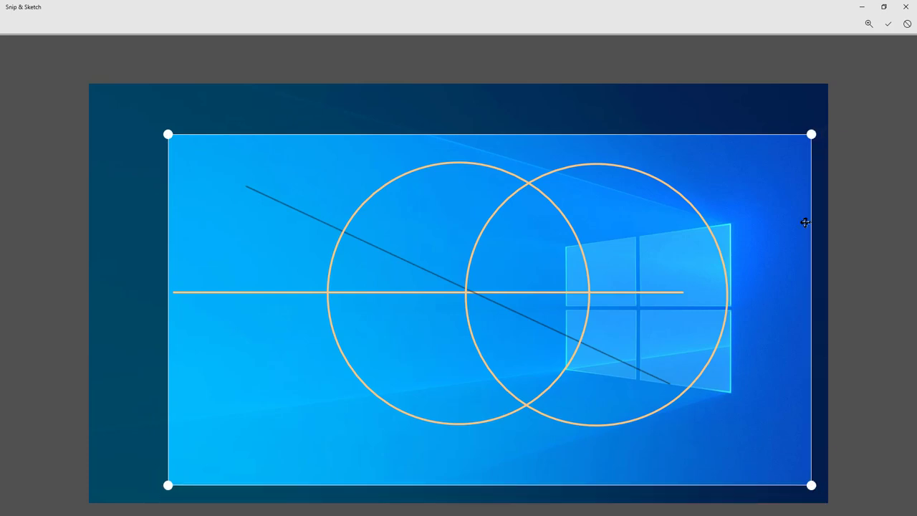
pyautogui.click(889, 25)
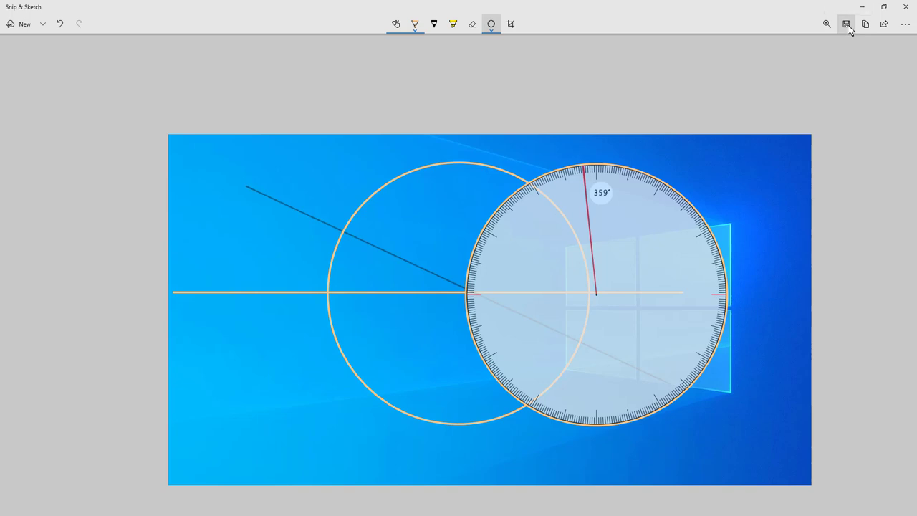
# - Open the Snip & Sketch settings to view the clipboard, saving, multiple-window and snip outline options
pyautogui.click(901, 30)
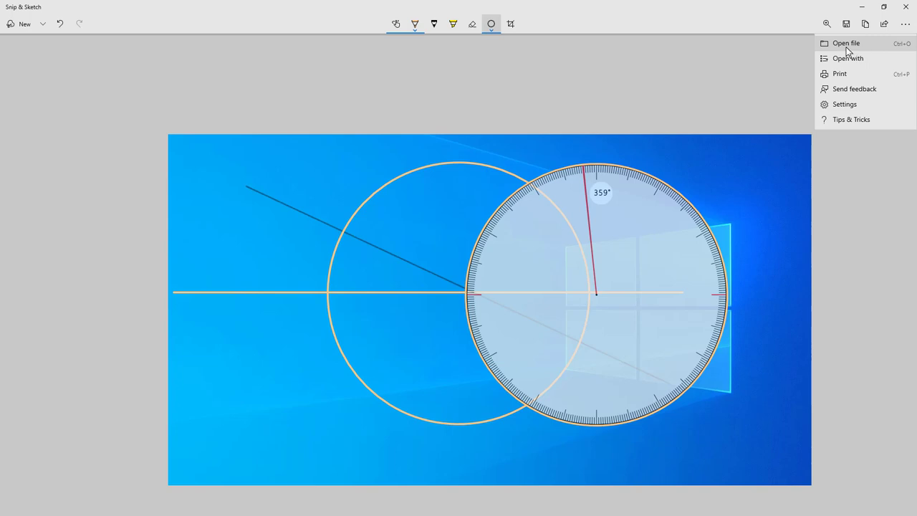
pyautogui.click(855, 105)
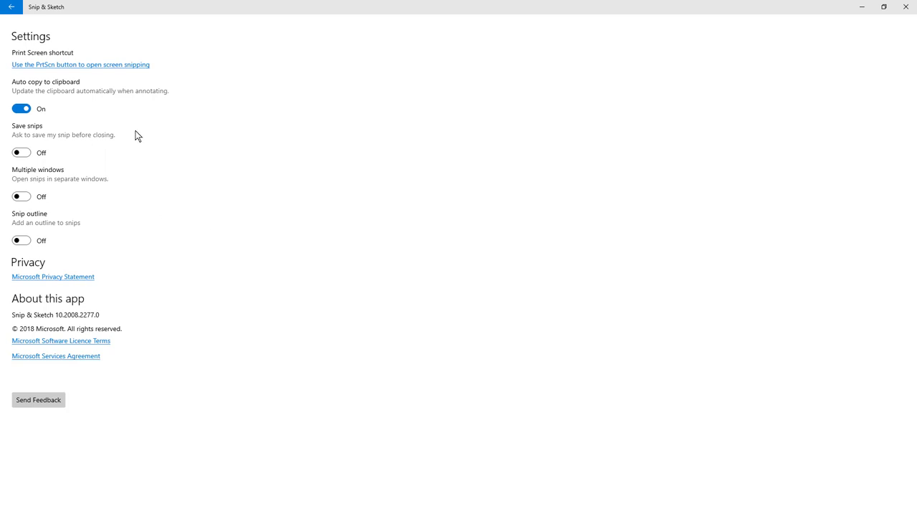